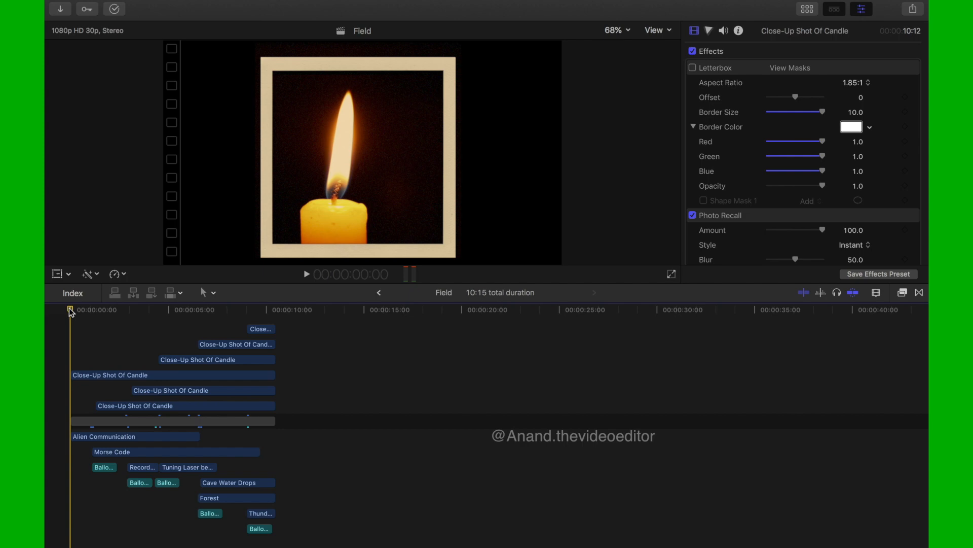
Play the layered candle sequence from start to end, and return the playhead to the beginning.
key("space")
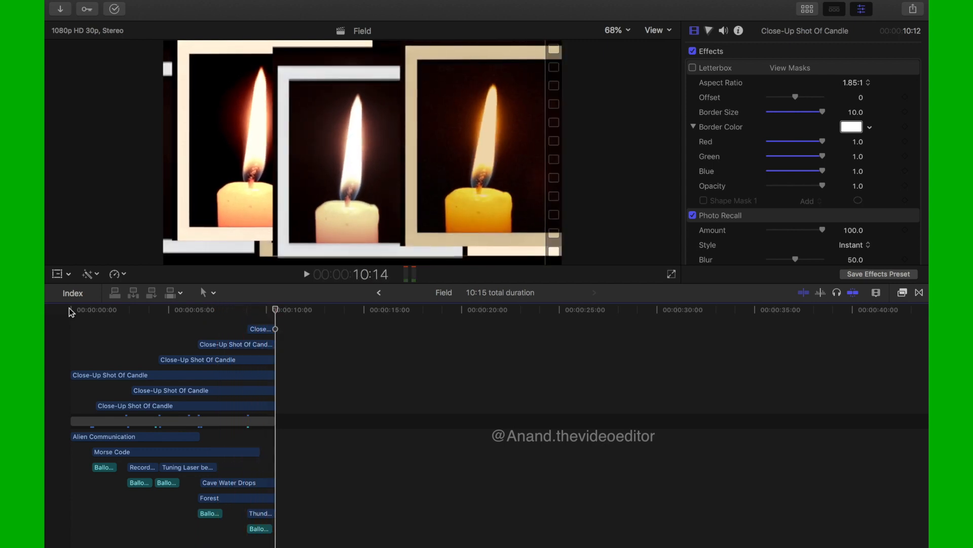
left_click(69, 309)
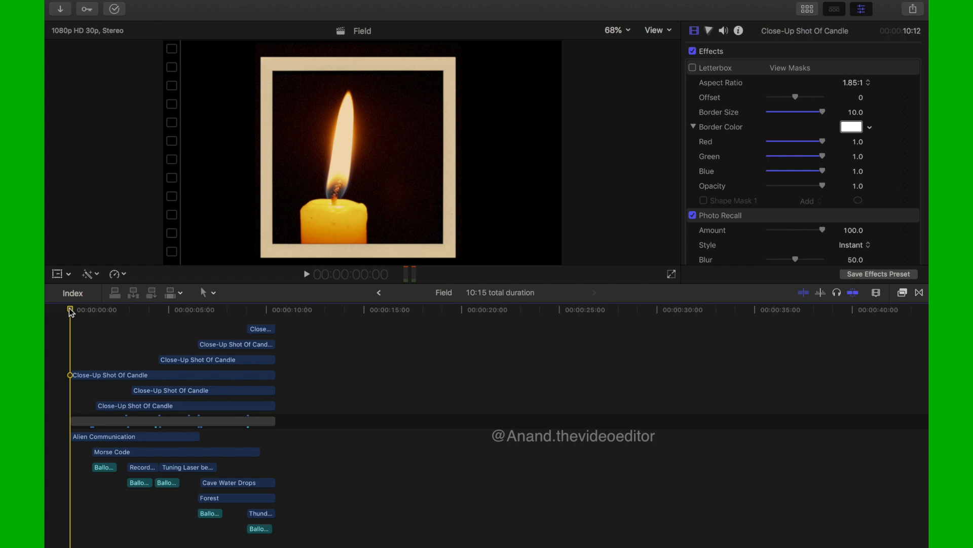
left_click(70, 311)
left_click_drag(79, 314, 77, 314)
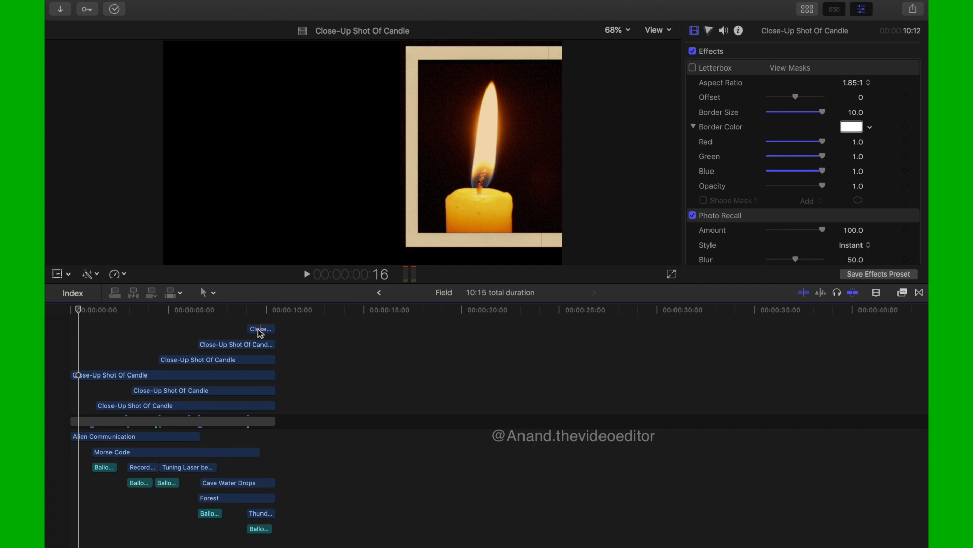
Scrub through the timeline to preview where each stacked candle clip enters, returning to the opening frames.
left_click_drag(78, 310, 166, 313)
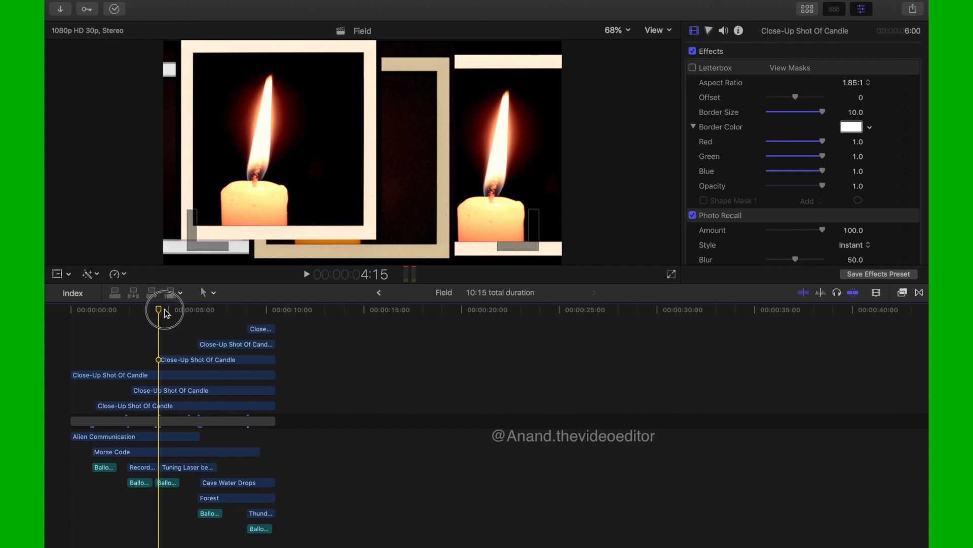
left_click_drag(166, 313, 202, 317)
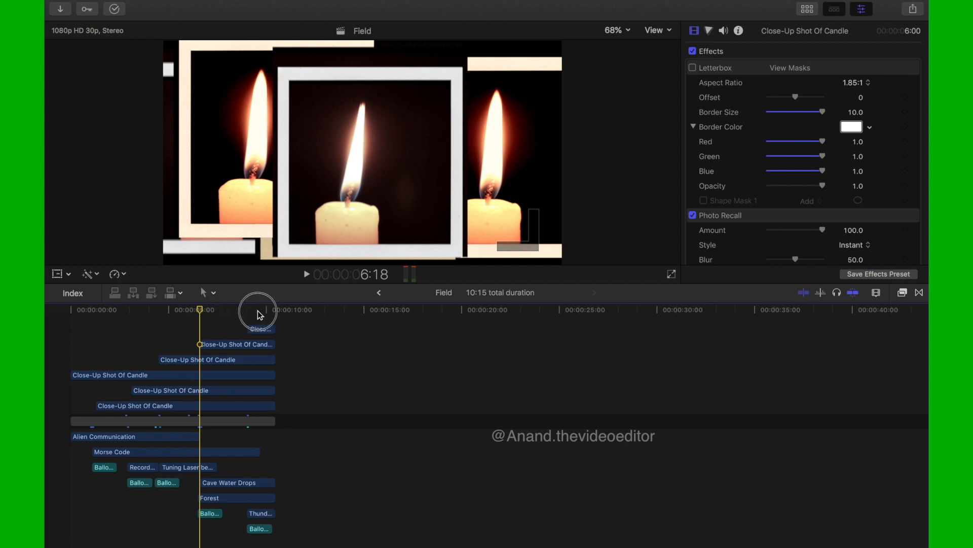
left_click_drag(241, 311, 70, 310)
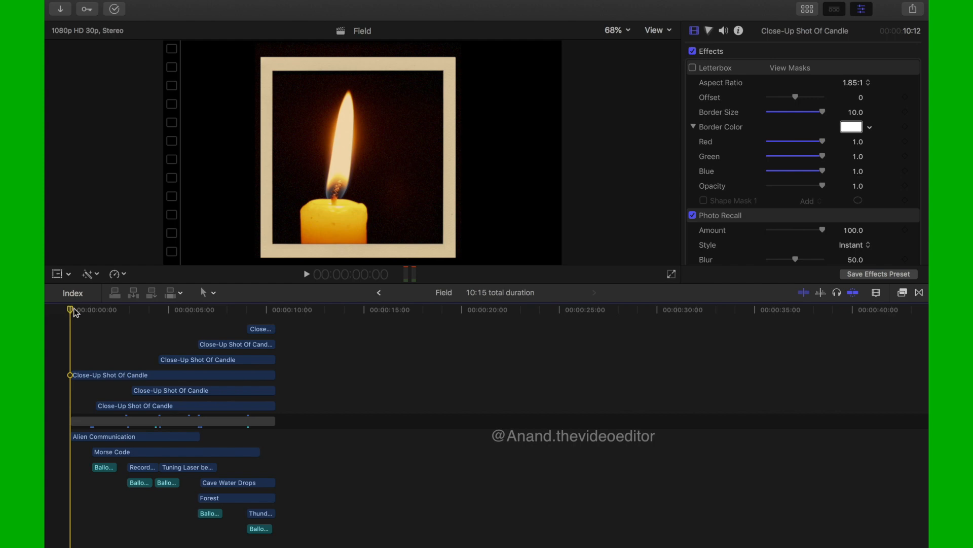
left_click(71, 309)
mouse_move(77, 310)
left_mouse_down()
mouse_move(111, 315)
mouse_move(81, 313)
left_mouse_up()
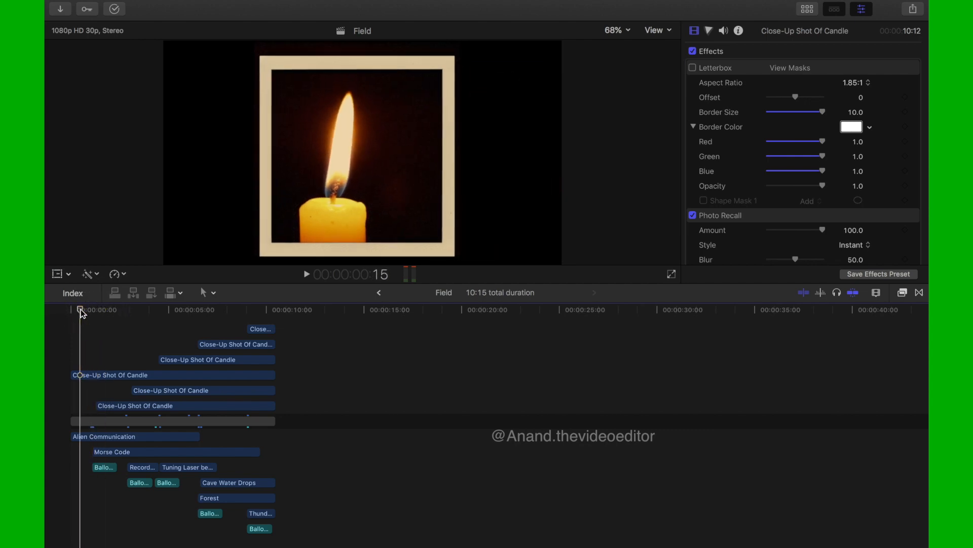
Inspect the opening candle clip's effects, comparing the image with all effects and with Photo Recall alone switched off and on.
left_click(91, 377)
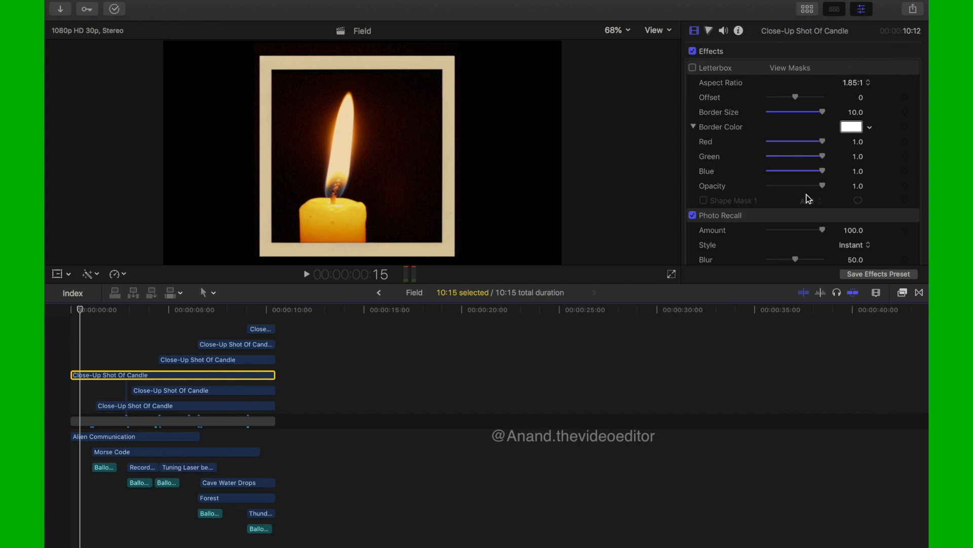
left_click(693, 51)
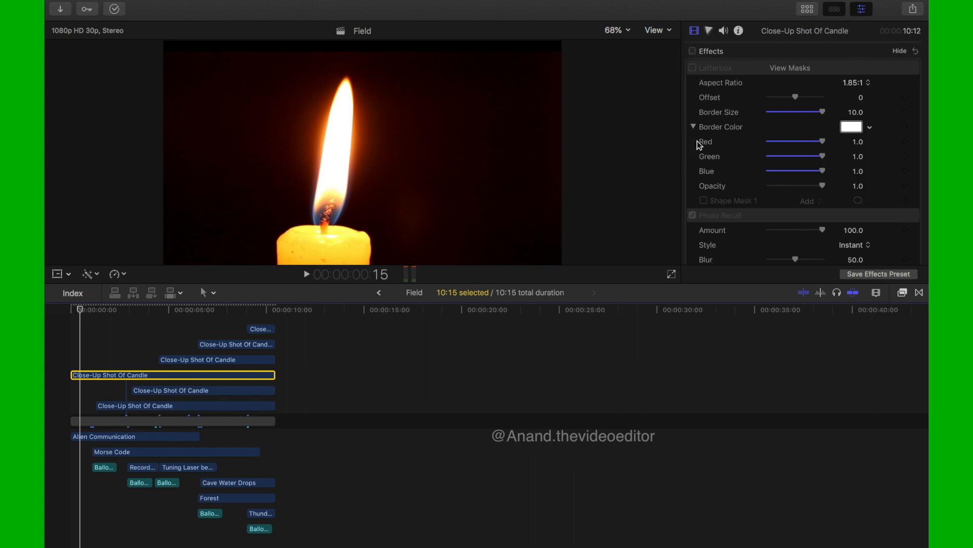
scroll(722, 191, "down", 5)
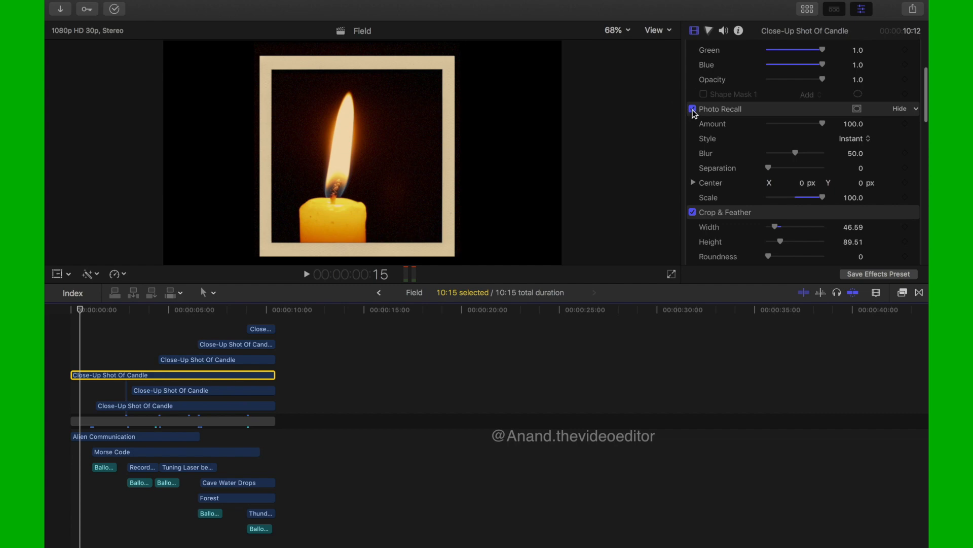
left_click(692, 109)
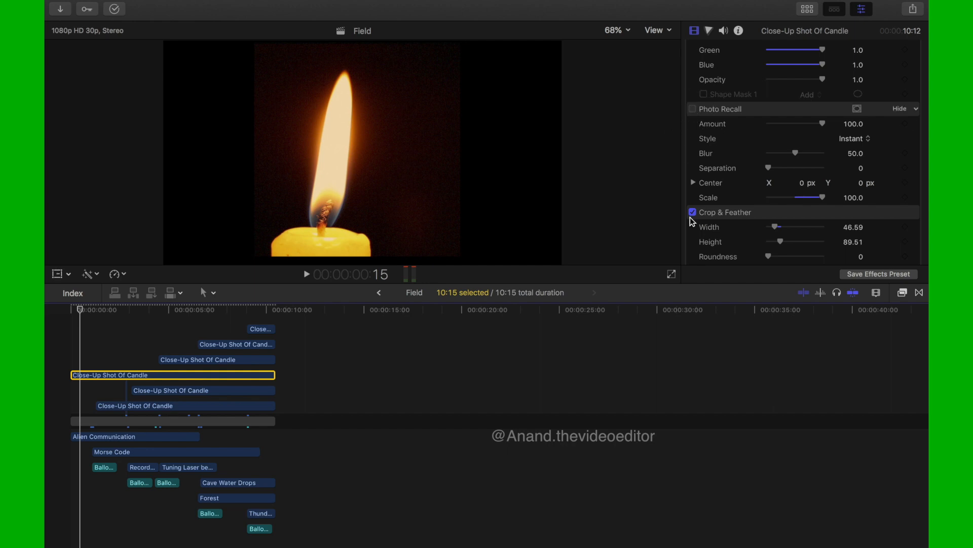
left_click(693, 109)
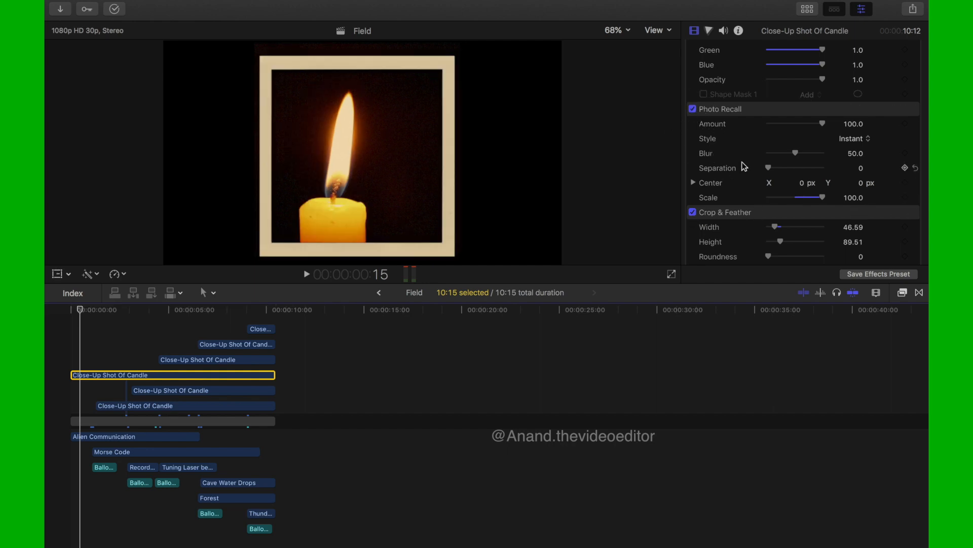
scroll(743, 166, "down", 5)
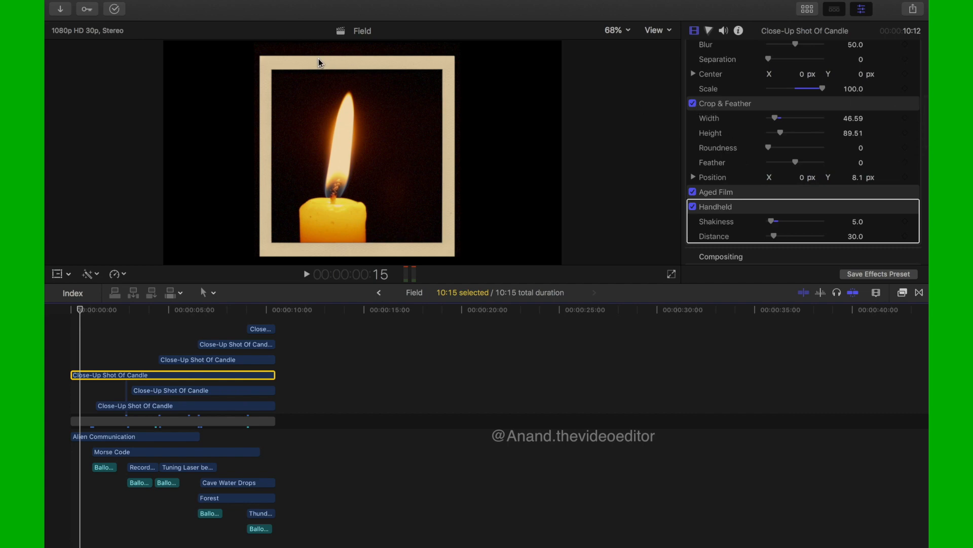
scroll(726, 163, "down", 3)
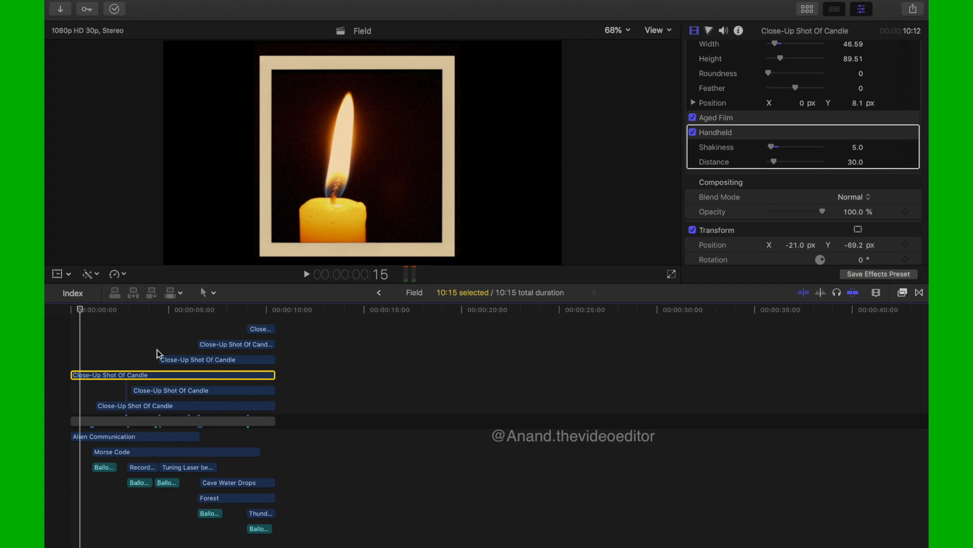
Preview the entry of the second candle clip at about 1:09 and select that clip.
left_click(131, 321)
left_click(81, 311)
left_click_drag(81, 313, 94, 313)
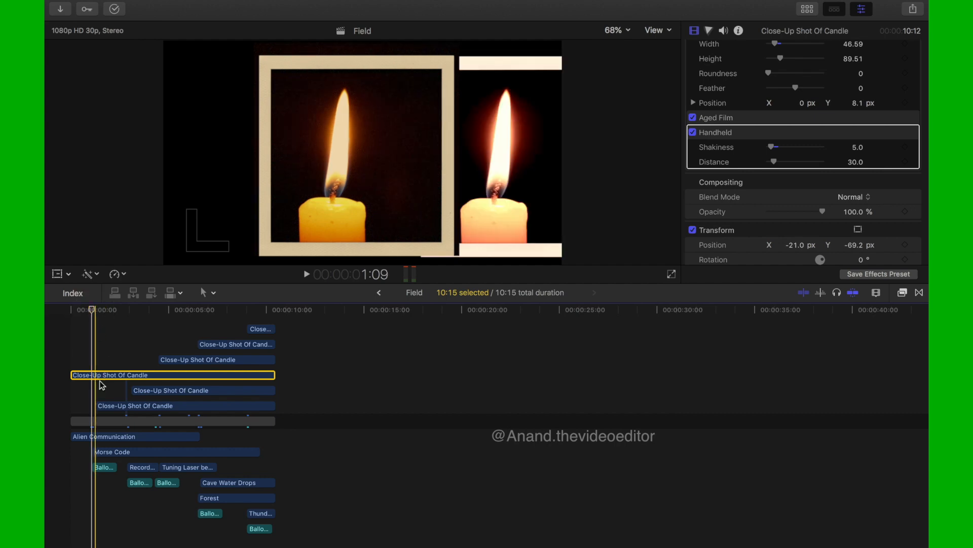
left_click(107, 405)
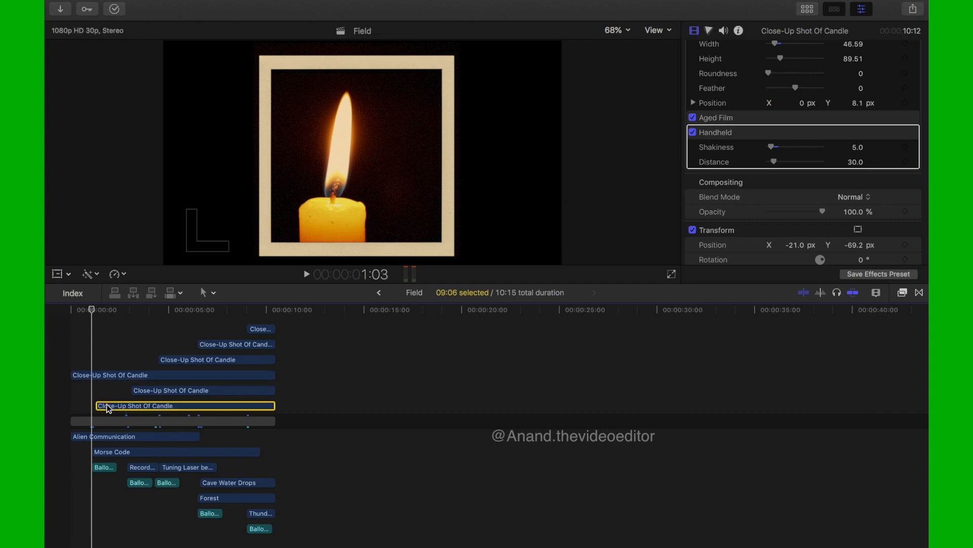
left_click_drag(91, 308, 101, 312)
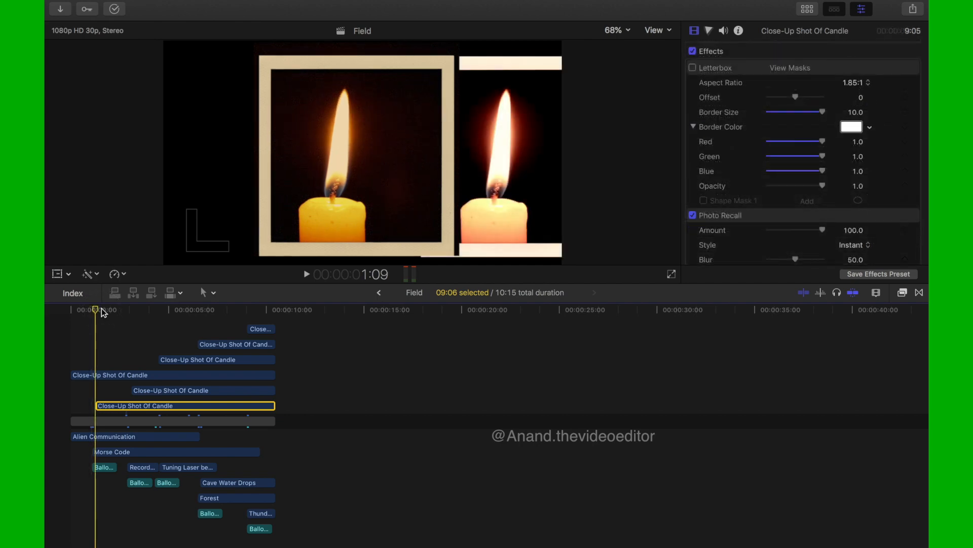
left_click(96, 309)
left_click_drag(108, 311, 117, 310)
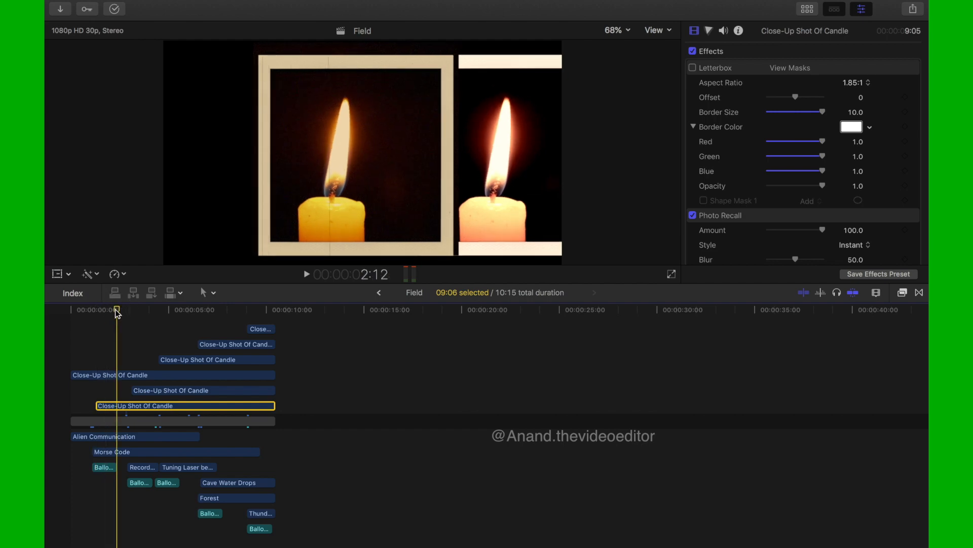
Examine the second candle clip's effects, from Photo Recall and colour corrections to Crop & Feather, Indie Red and Handheld.
left_click(124, 409)
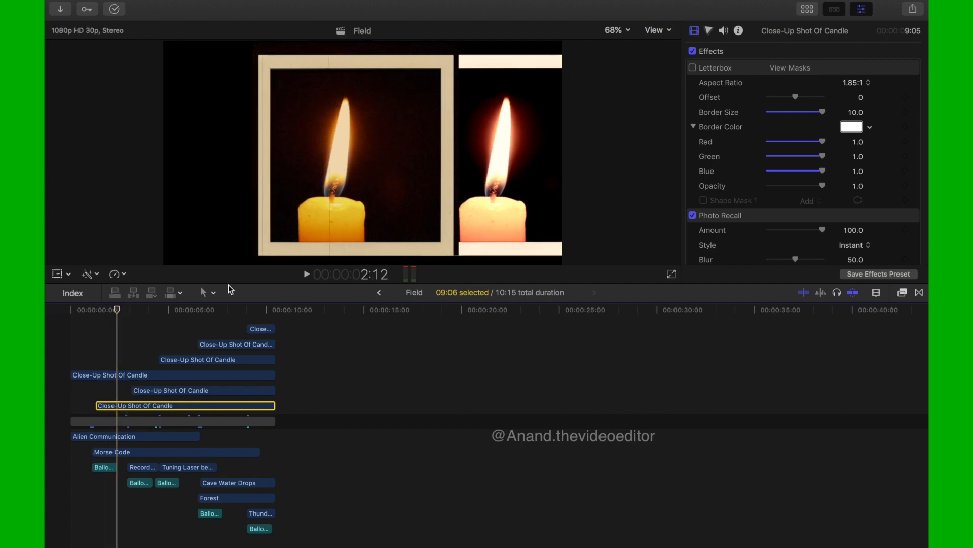
mouse_move(780, 131)
scroll(780, 131, "down", 3)
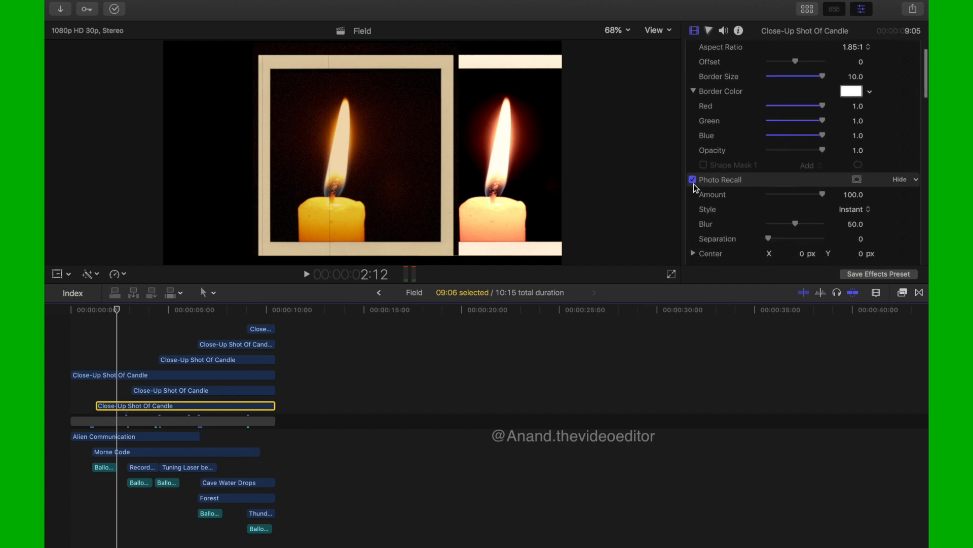
scroll(695, 188, "down", 10)
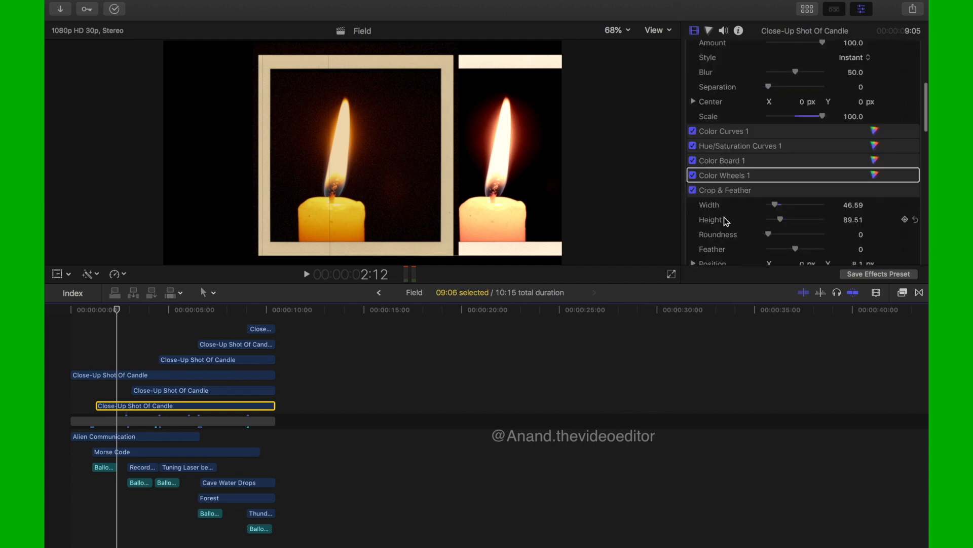
scroll(724, 217, "down", 2)
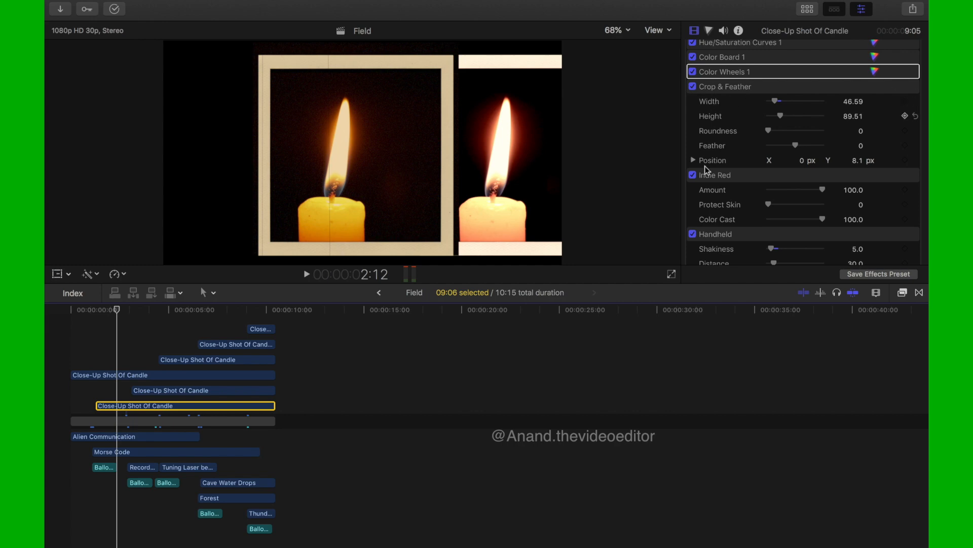
scroll(699, 215, "down", 5)
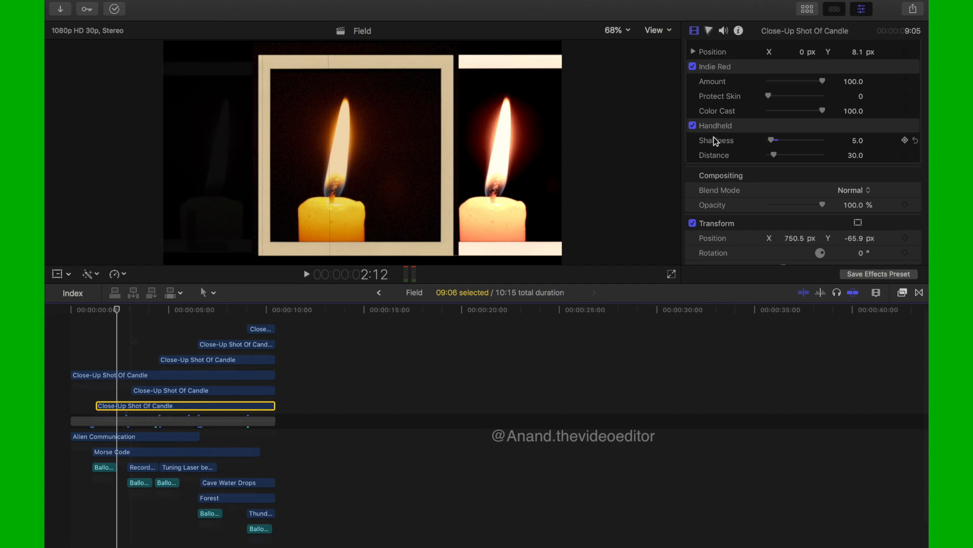
scroll(135, 337, "up", 2)
Select the third candle clip and preview the frames from about 3:24 to the entry of the last clip.
left_click(145, 309)
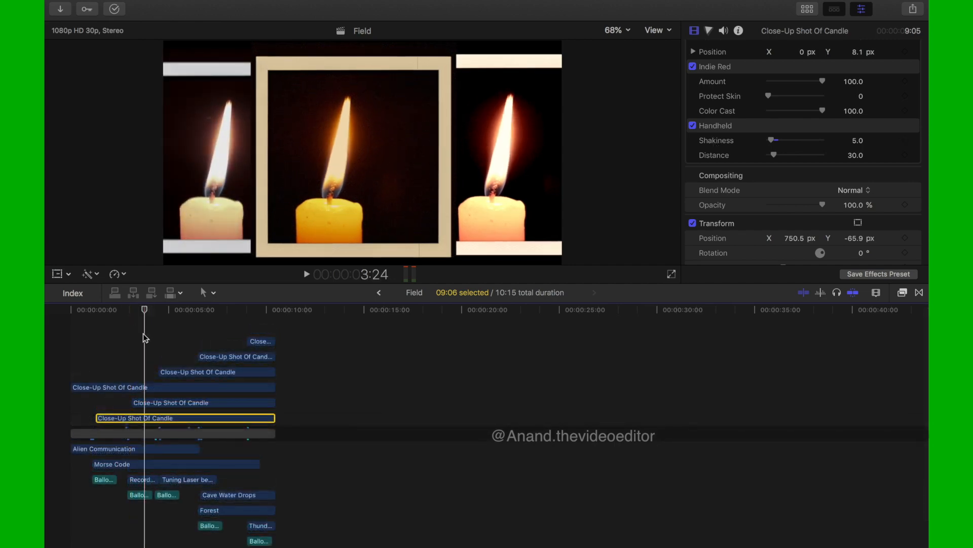
left_click(152, 403)
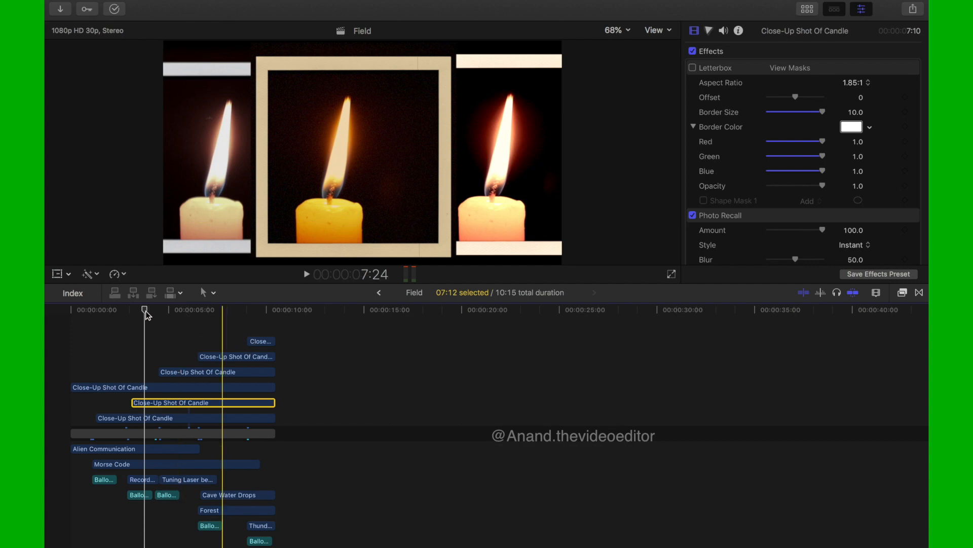
left_click_drag(145, 310, 158, 312)
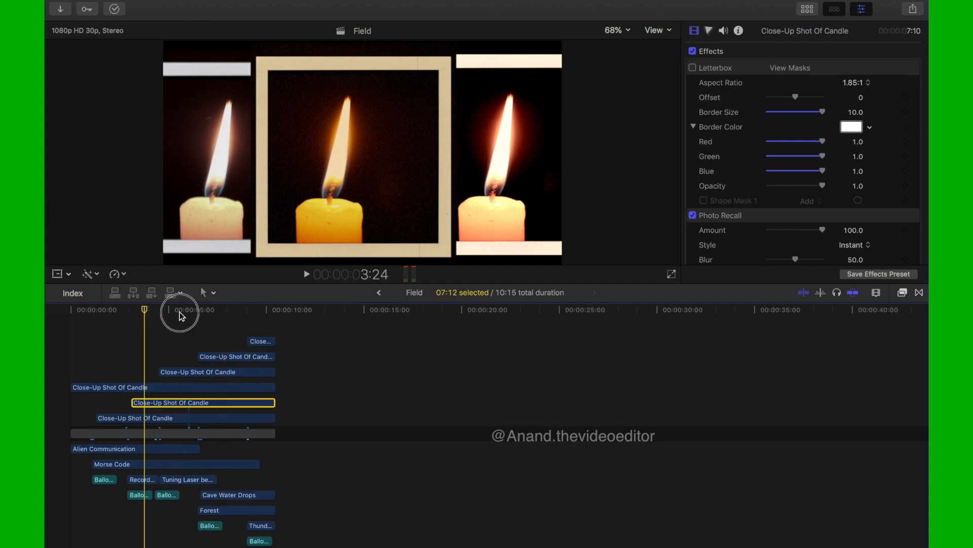
left_click(181, 309)
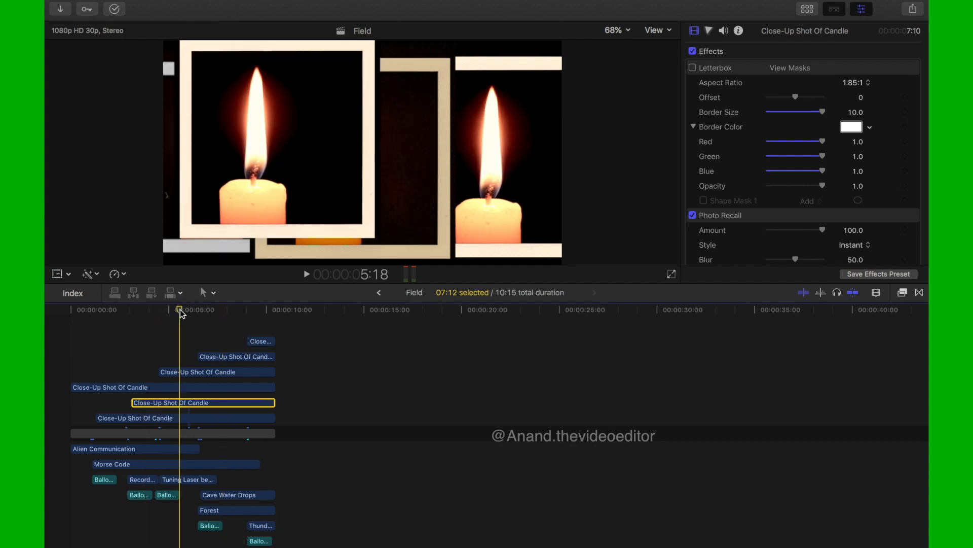
left_click_drag(181, 310, 196, 309)
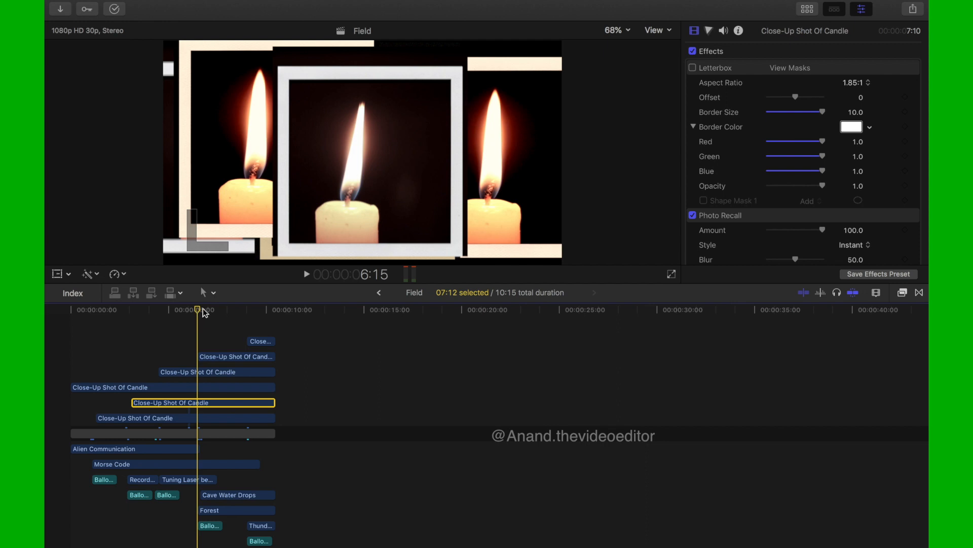
left_click(212, 306)
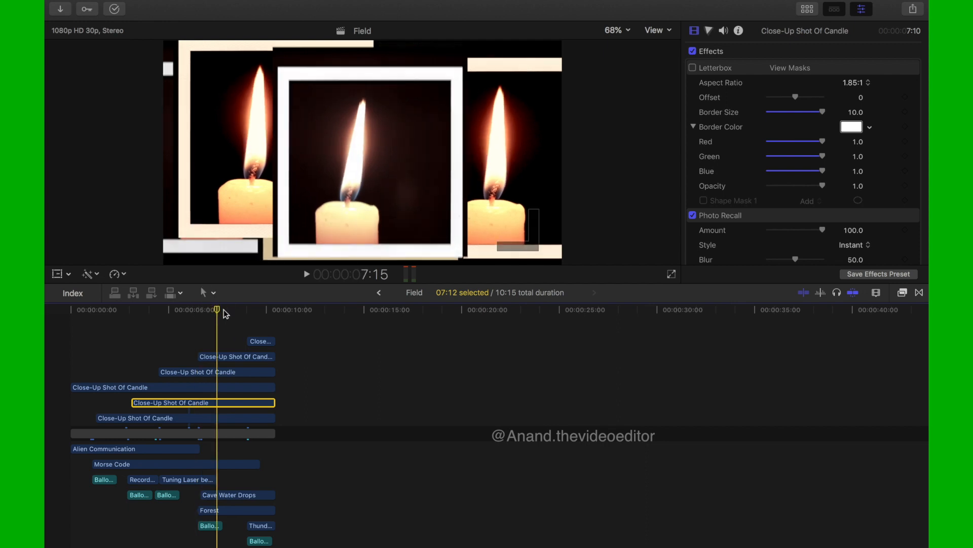
left_click(234, 309)
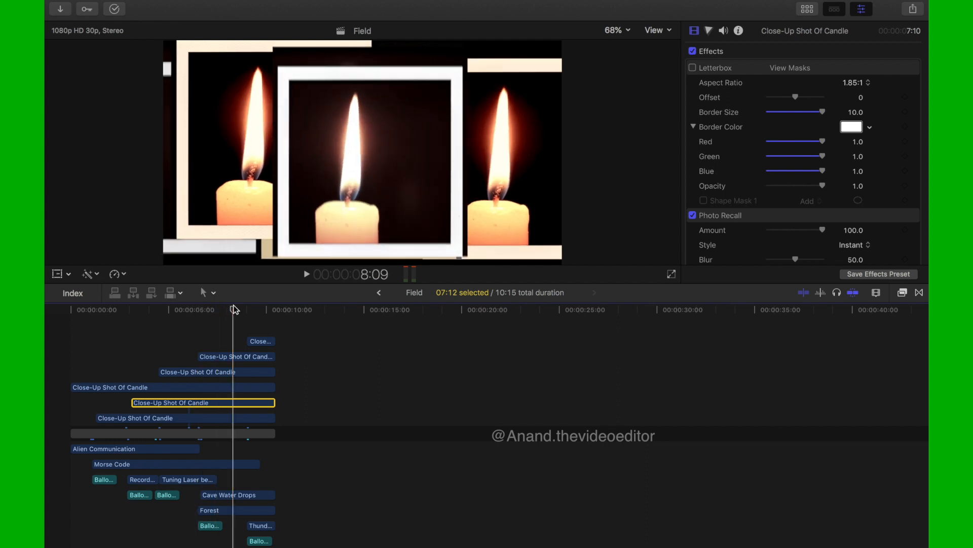
left_click(250, 309)
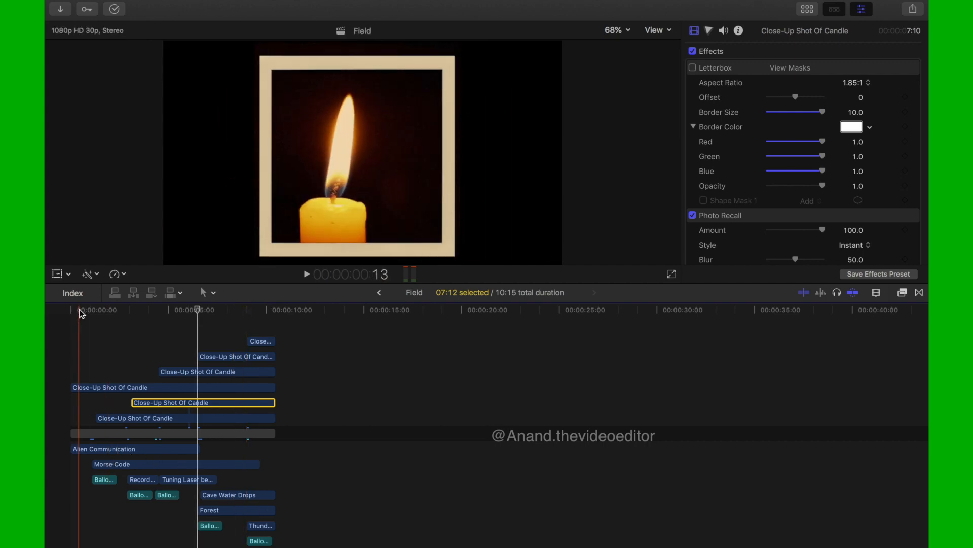
Preview the sequence again from the opening frames to the entry of the fifth candle clip, checking each layer's appearance.
left_click(79, 309)
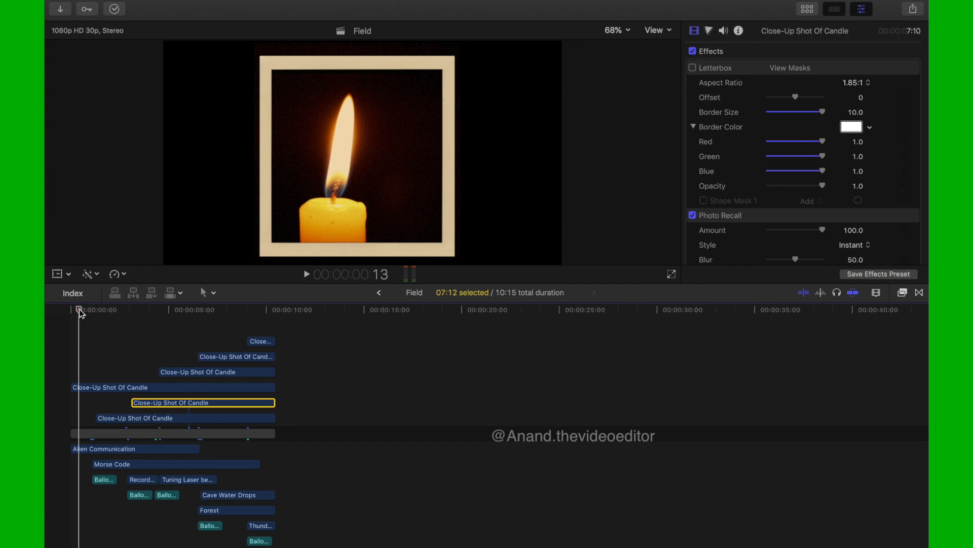
left_click_drag(79, 309, 98, 309)
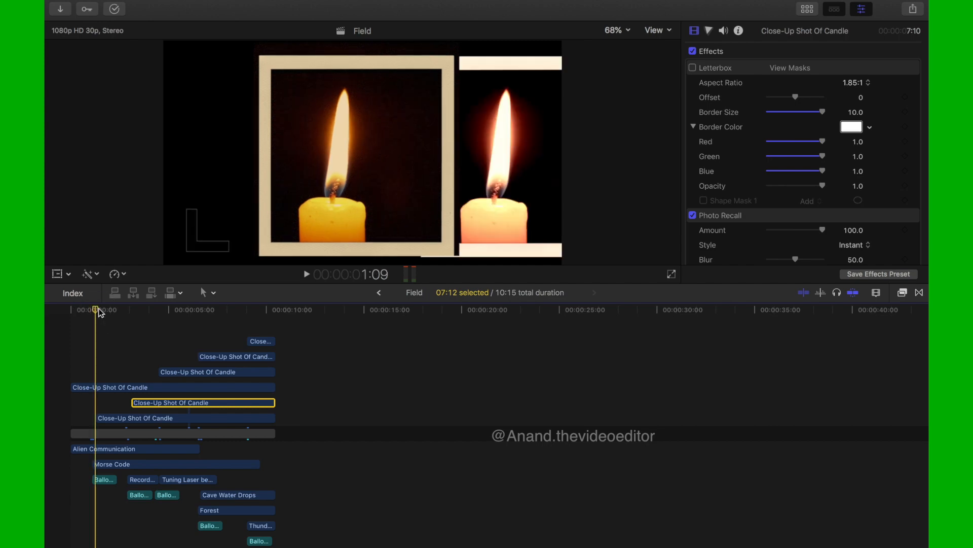
left_click(125, 310)
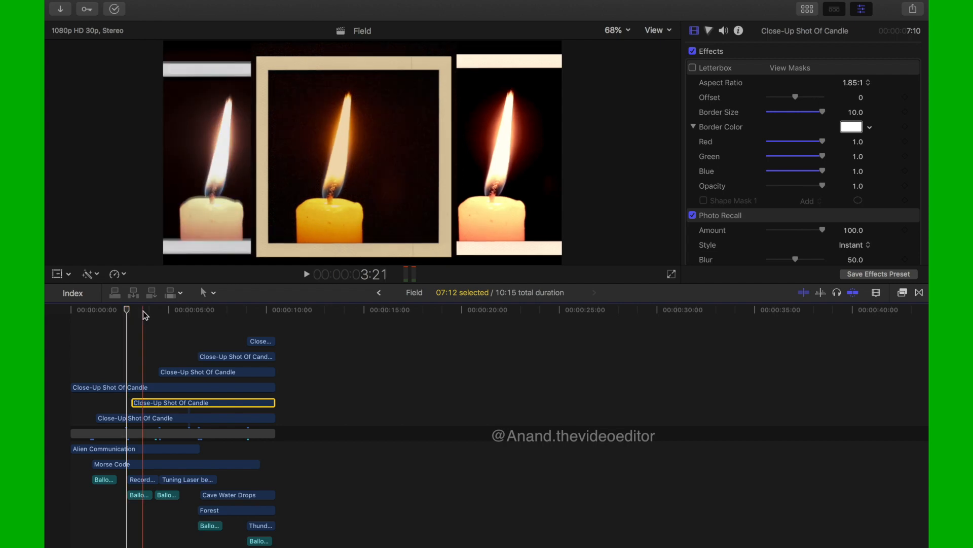
left_click(143, 310)
left_click(167, 311)
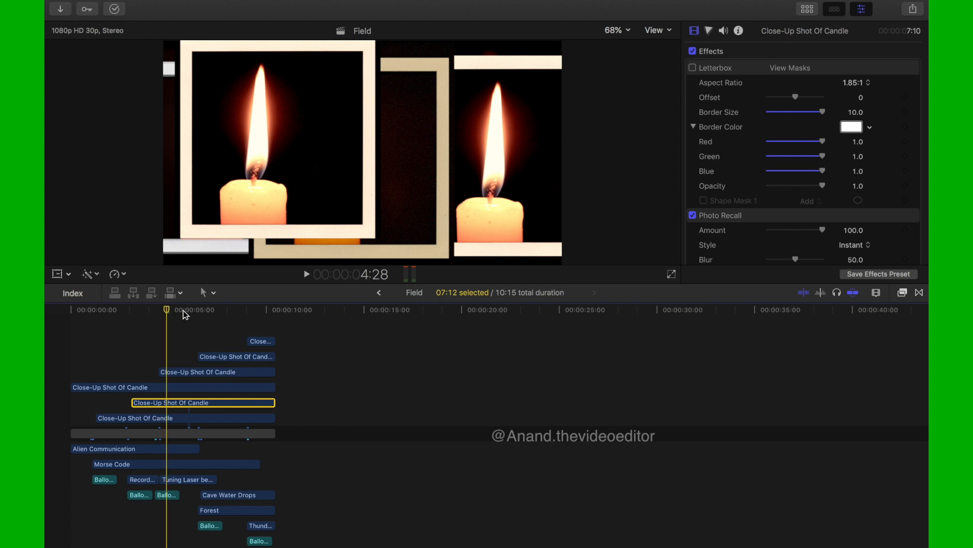
left_click(182, 310)
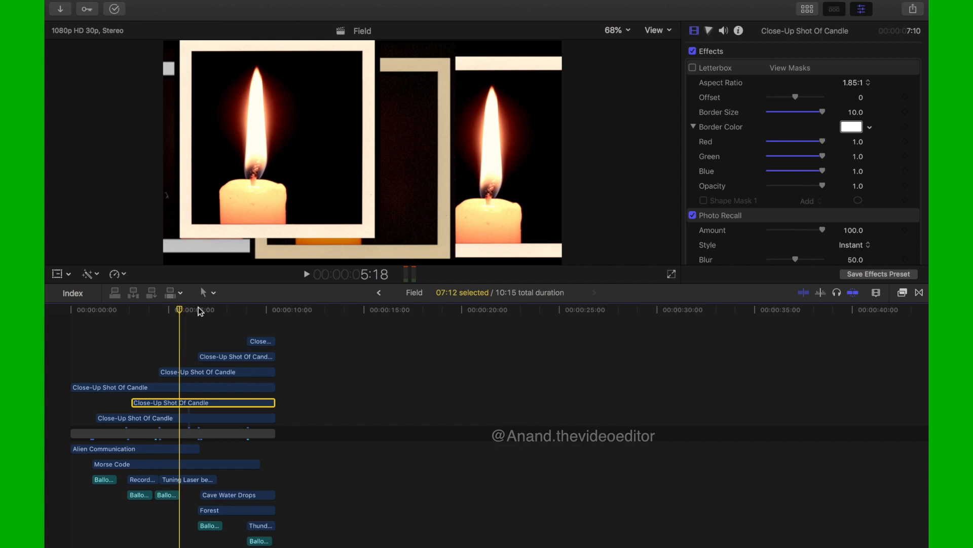
left_click(199, 310)
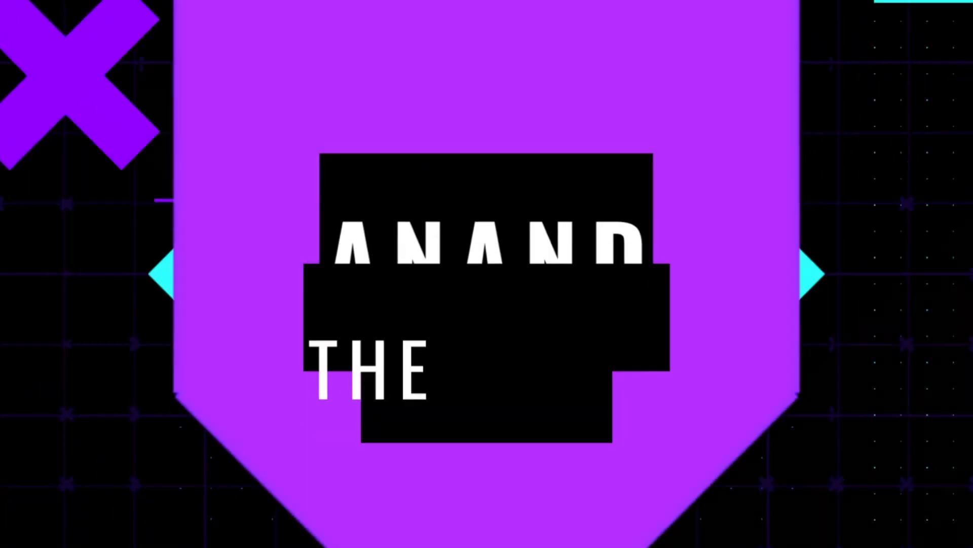